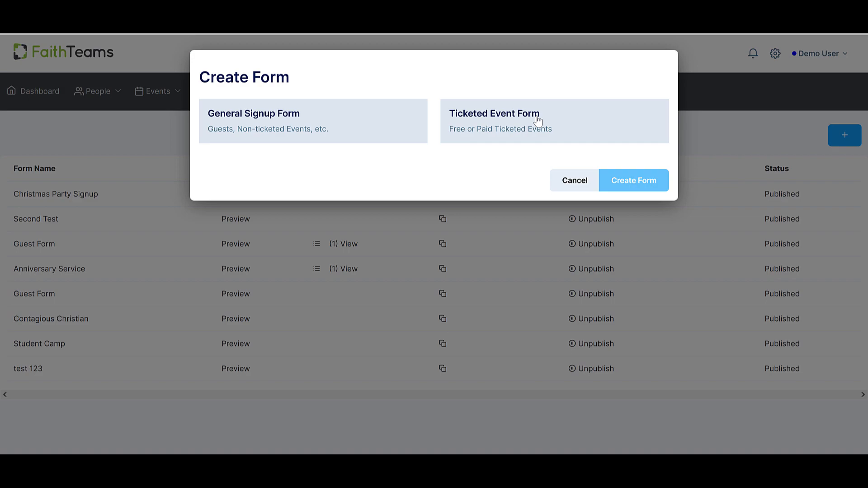
Create a General Signup Form named "Test".
left_click(367, 134)
left_click(367, 129)
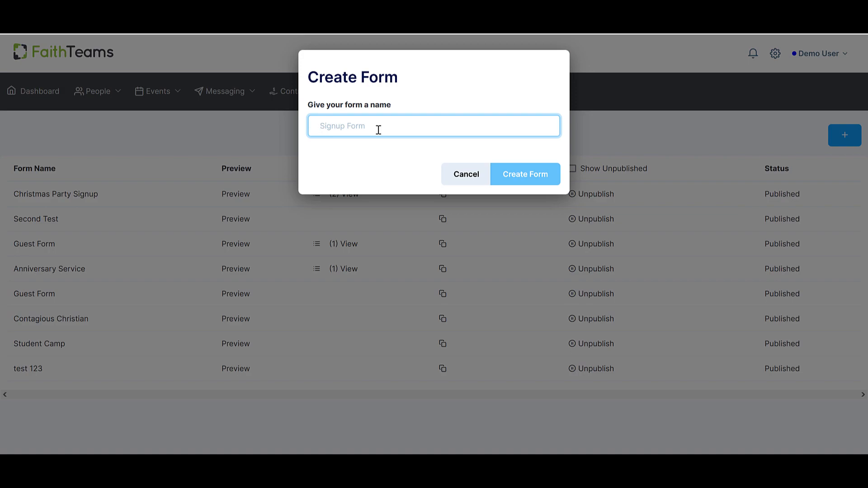
type("Test")
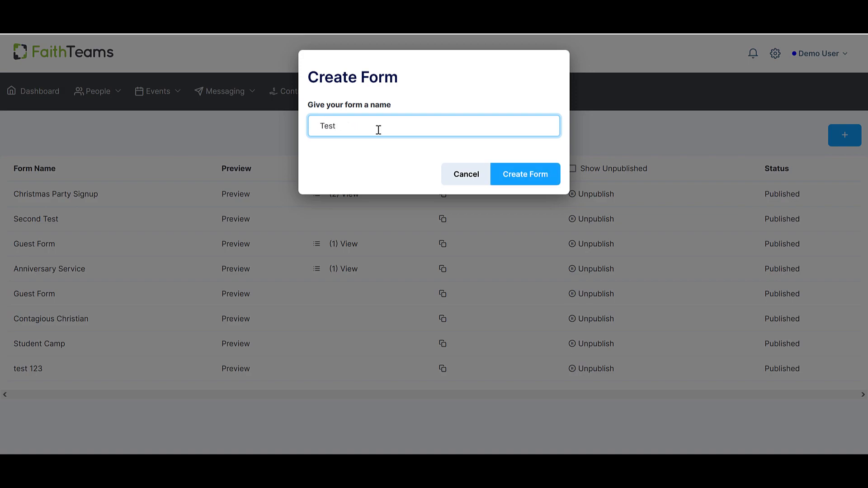
left_click(519, 178)
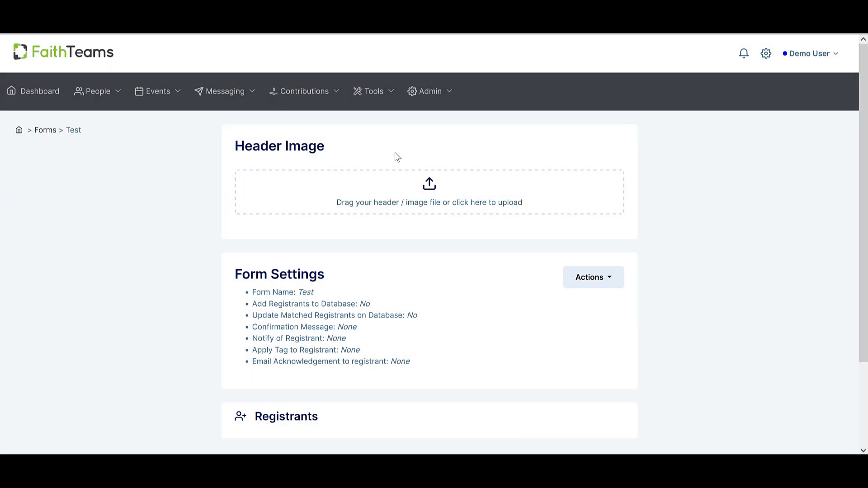
left_click_drag(236, 149, 326, 147)
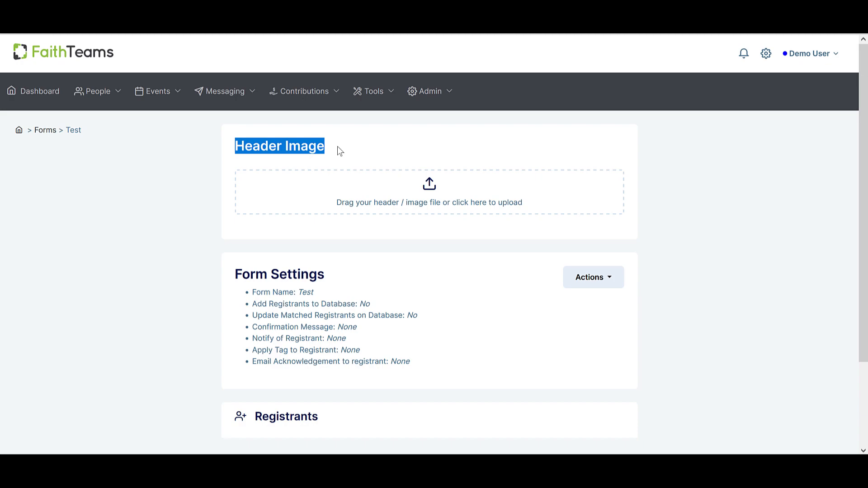
left_click(340, 151)
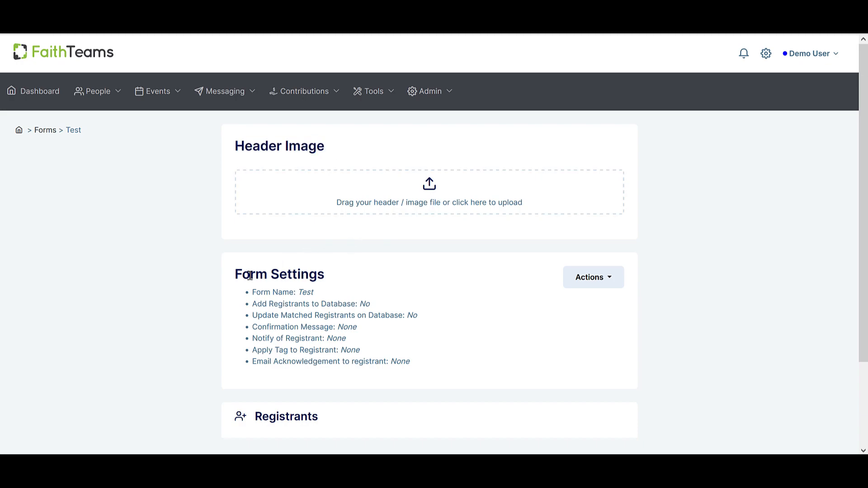
left_click_drag(236, 275, 326, 273)
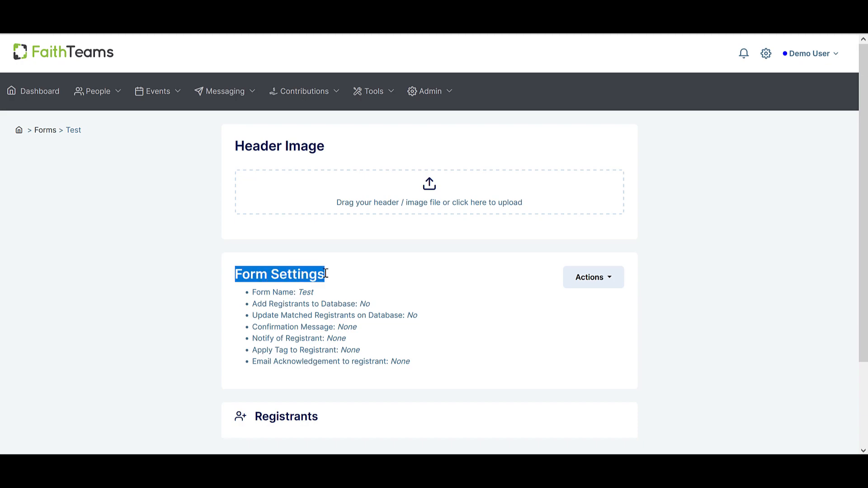
left_click(336, 277)
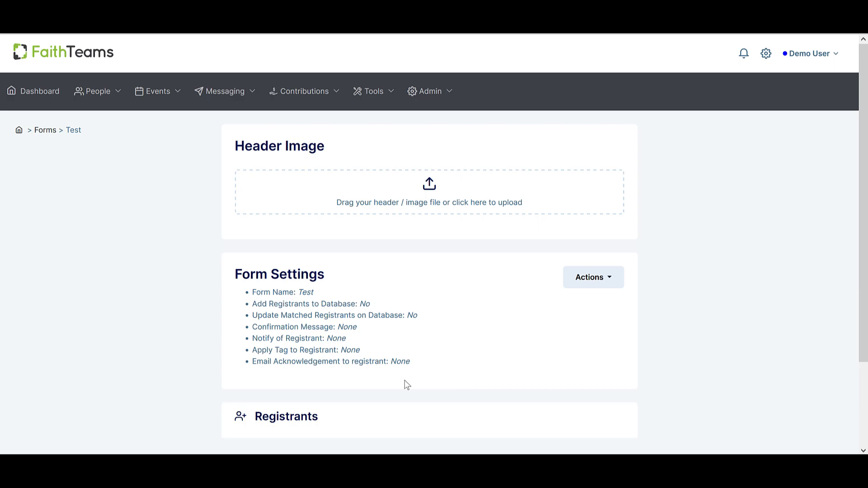
Open the form settings for editing and examine the form name, registrant and display options, and confirmation message editor.
left_click(594, 277)
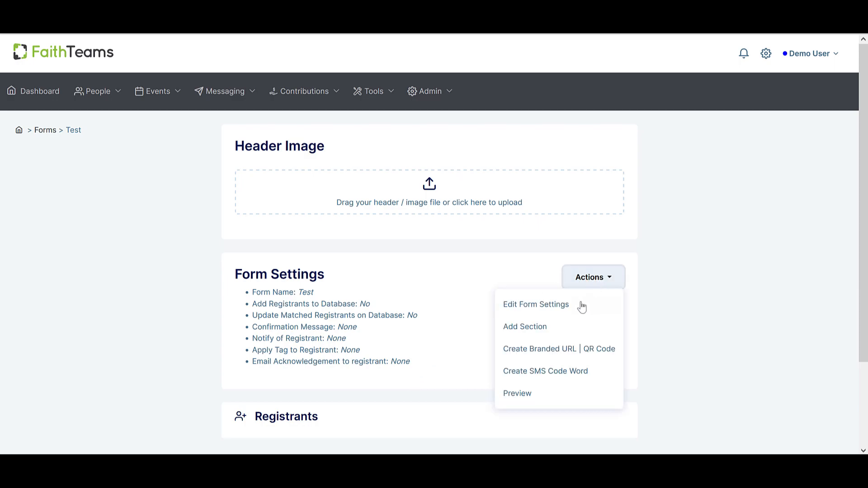
left_click(554, 314)
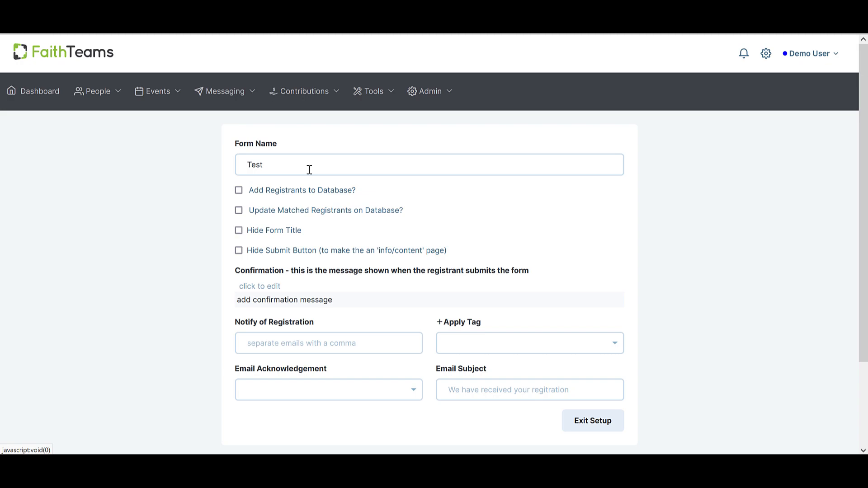
left_click_drag(299, 166, 241, 169)
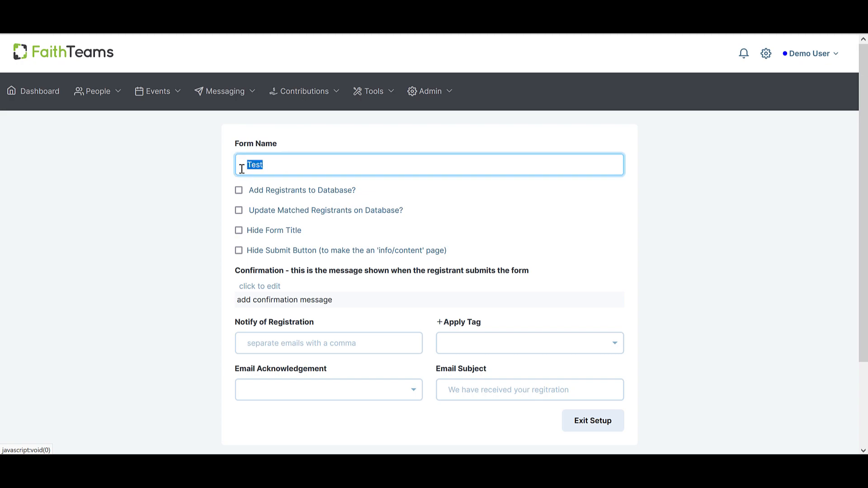
left_click(215, 187)
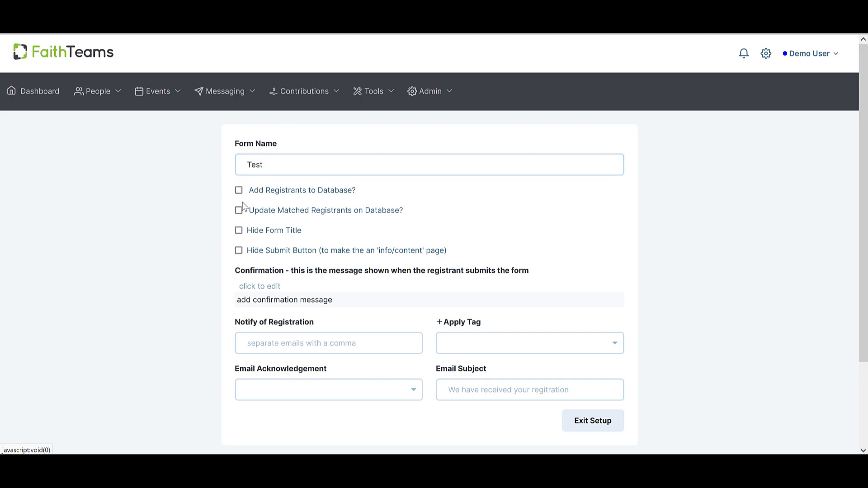
left_click(240, 234)
left_click(261, 303)
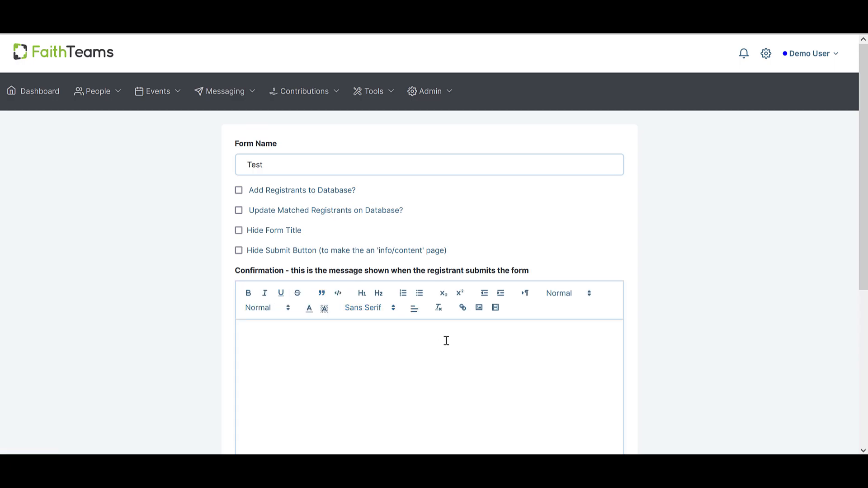
scroll(446, 339, "down", 3)
left_click(601, 349)
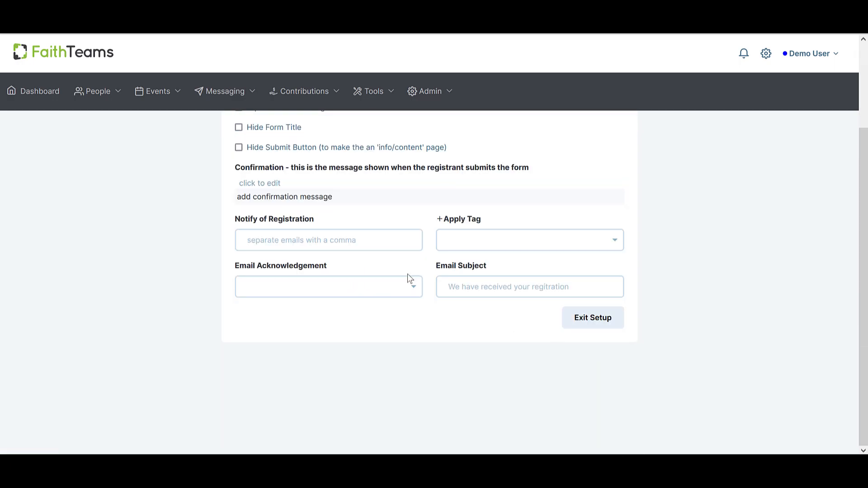
Examine the registration notification field and browse the tags that can be applied to registrants.
left_click(314, 248)
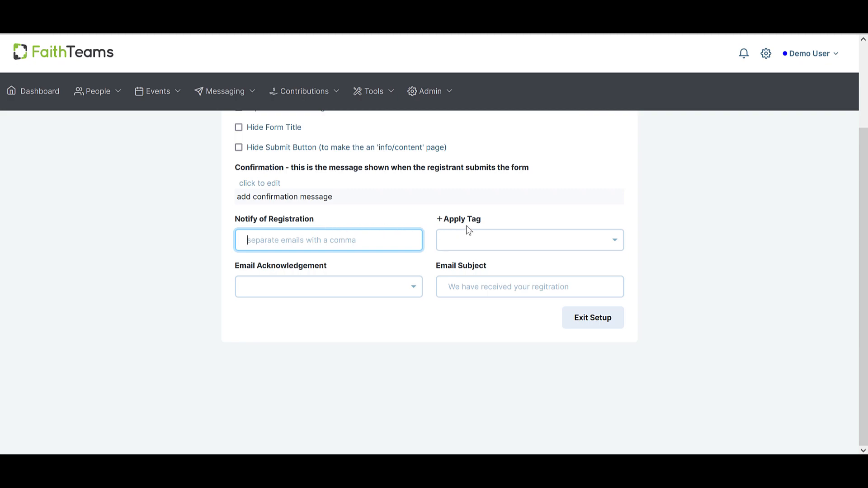
left_click(611, 248)
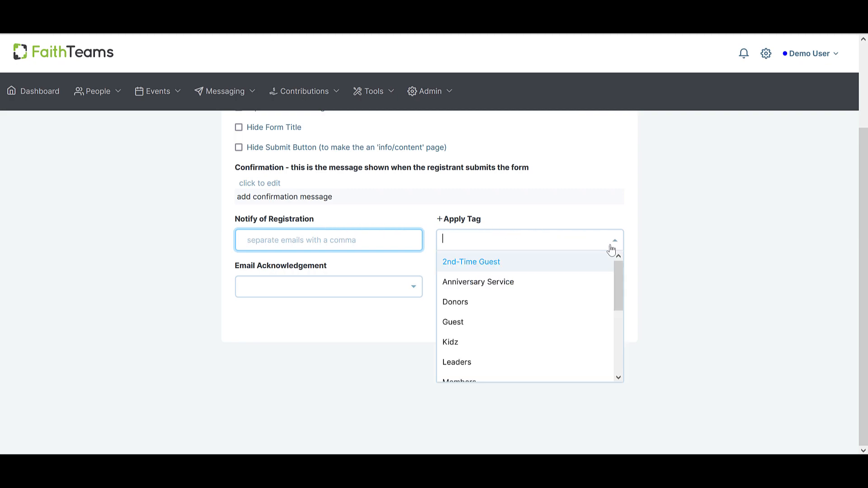
scroll(508, 316, "down", 3)
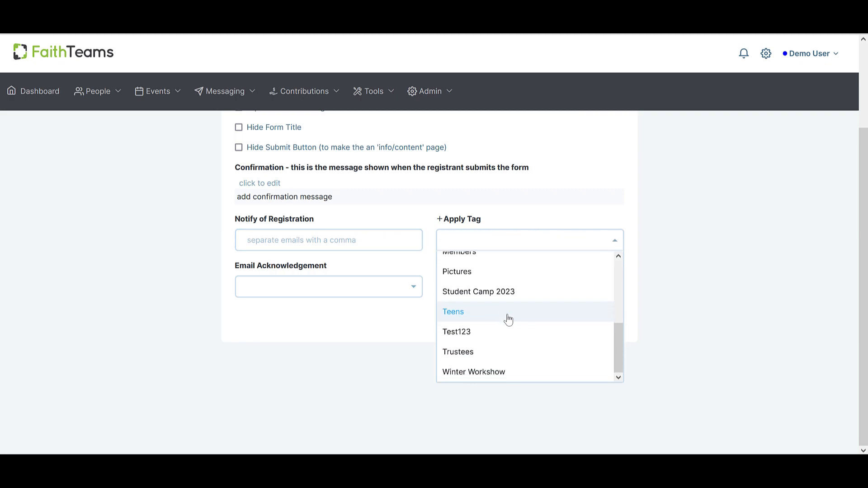
scroll(509, 319, "up", 3)
left_click(505, 226)
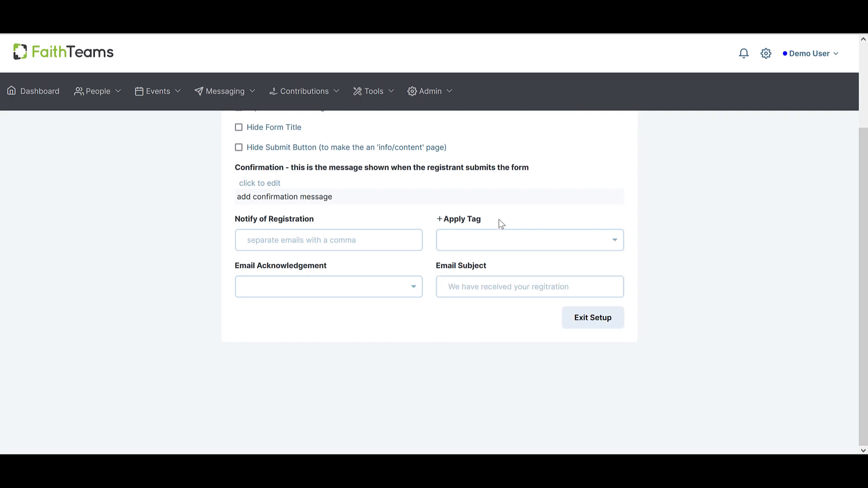
Look at the tag creation dialog and the email subject field, and leave the form settings without changes.
left_click(440, 220)
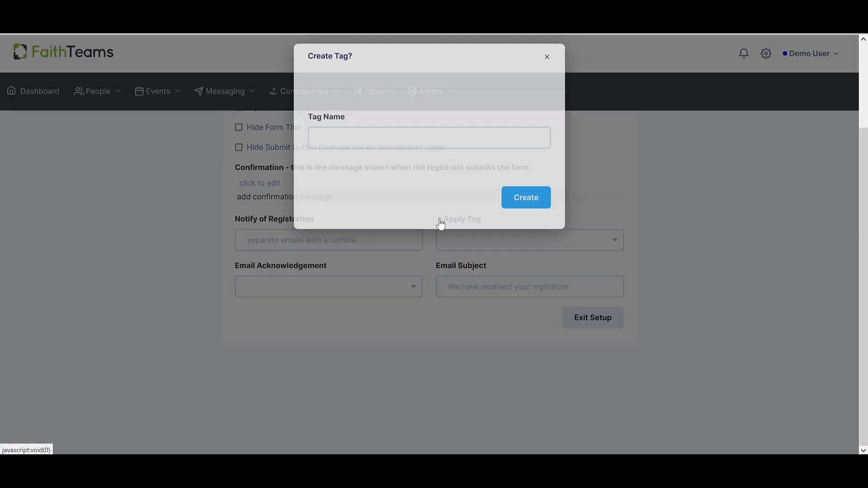
left_click(546, 65)
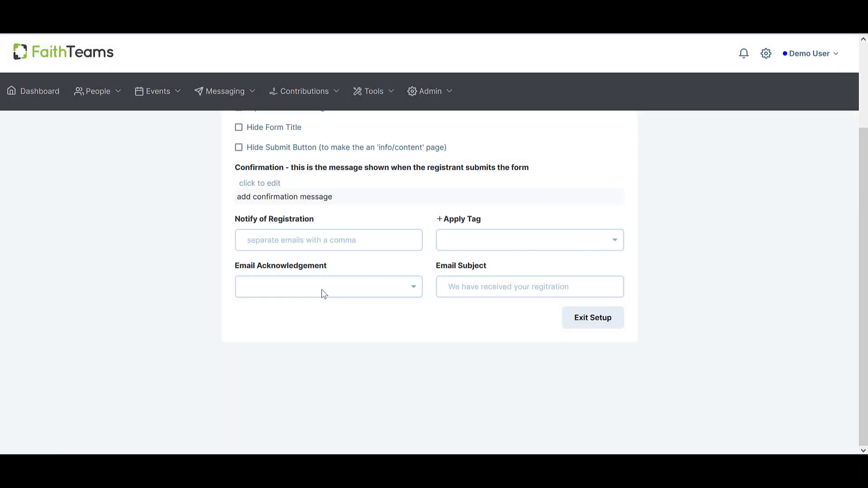
left_click(464, 285)
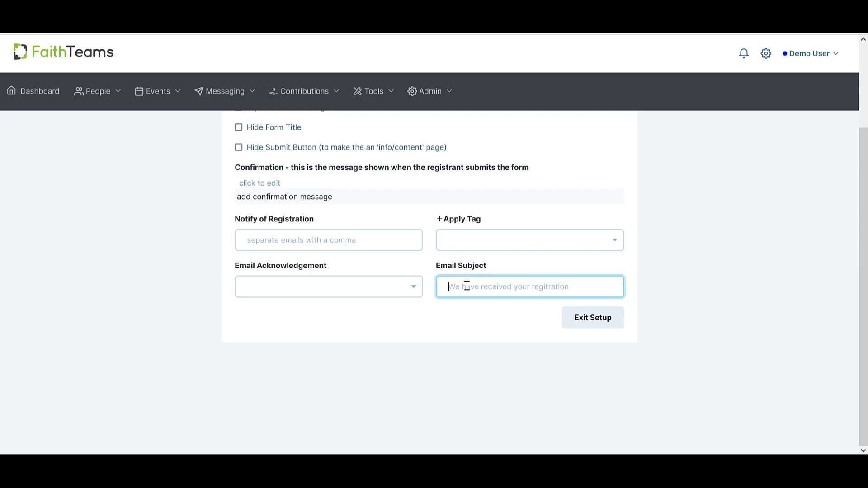
left_click(590, 330)
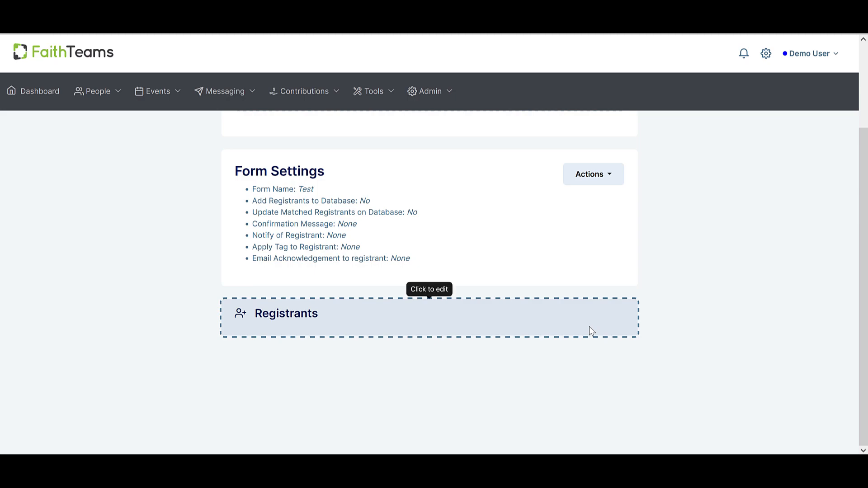
Open the Registrants section, examine its available actions and the Allow Multiple Registrants option, and close the section.
left_click(287, 318)
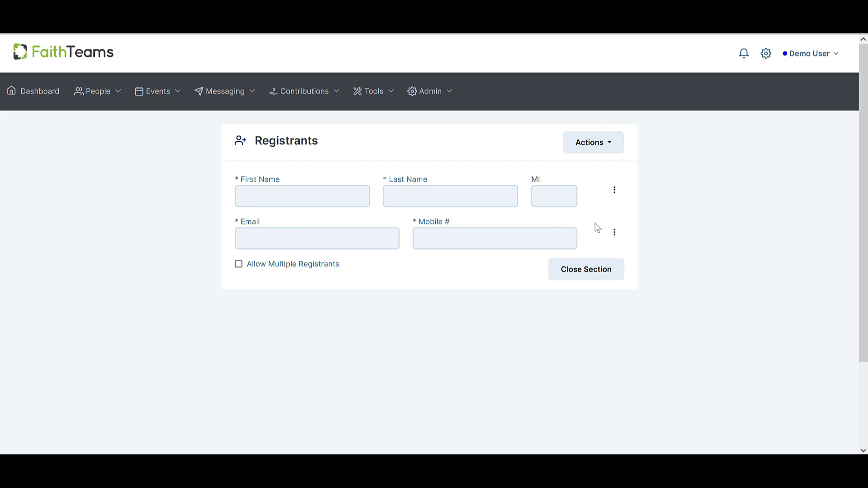
left_click(611, 145)
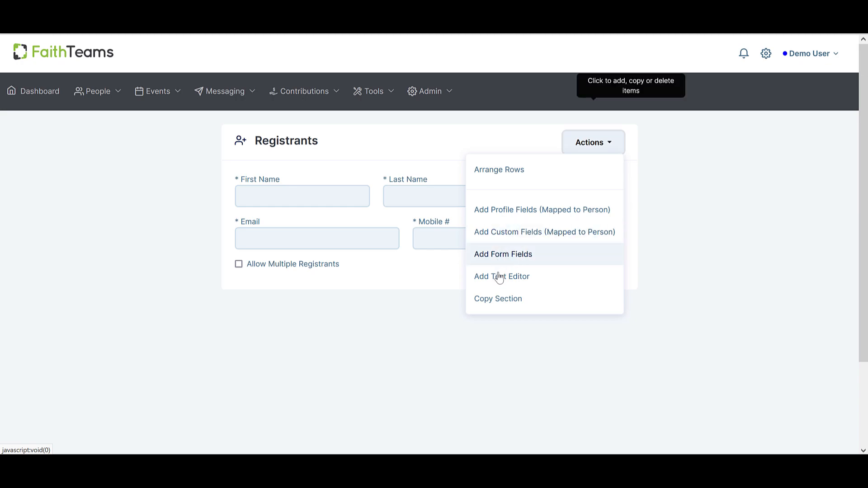
left_click(417, 337)
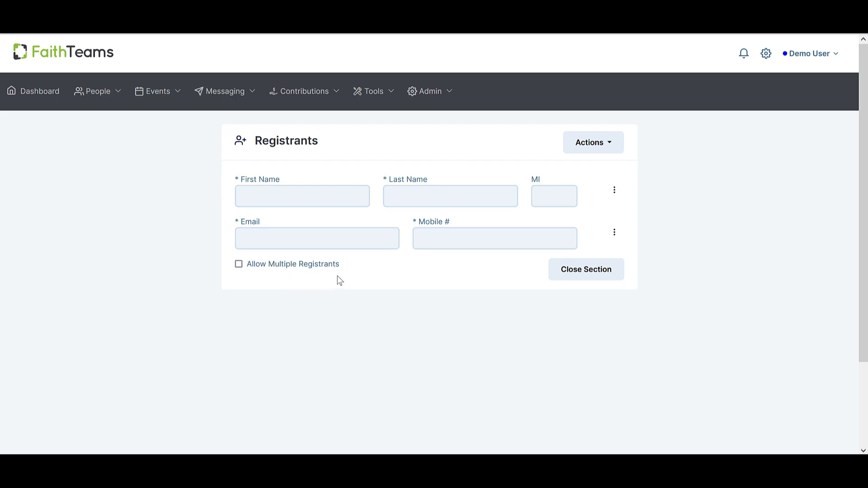
left_click_drag(344, 266, 248, 266)
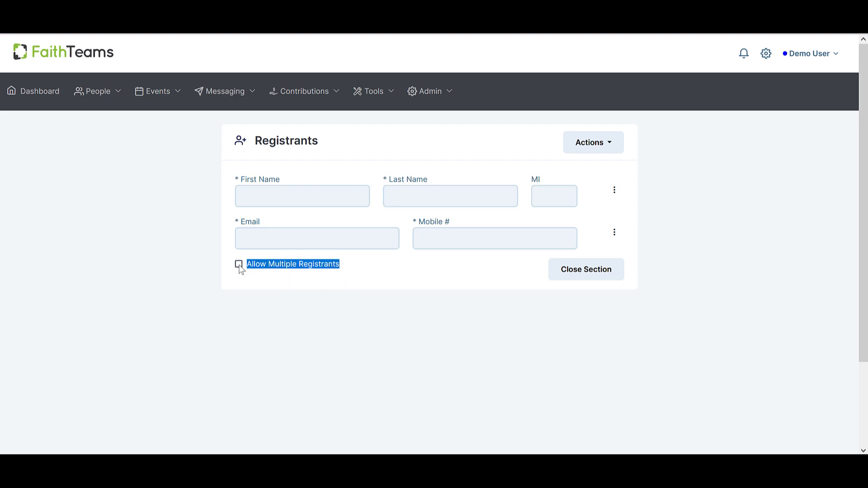
left_click(268, 274)
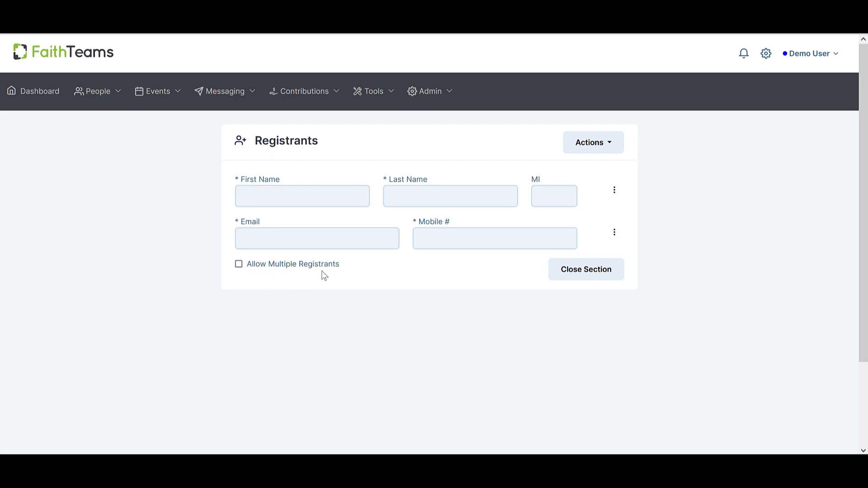
left_click(565, 274)
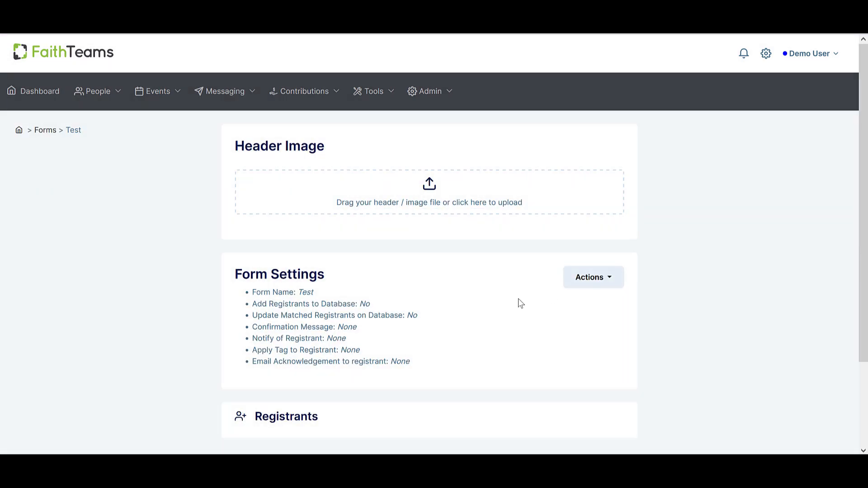
Add a new section to the form below Registrants.
scroll(498, 300, "down", 2)
scroll(499, 309, "up", 2)
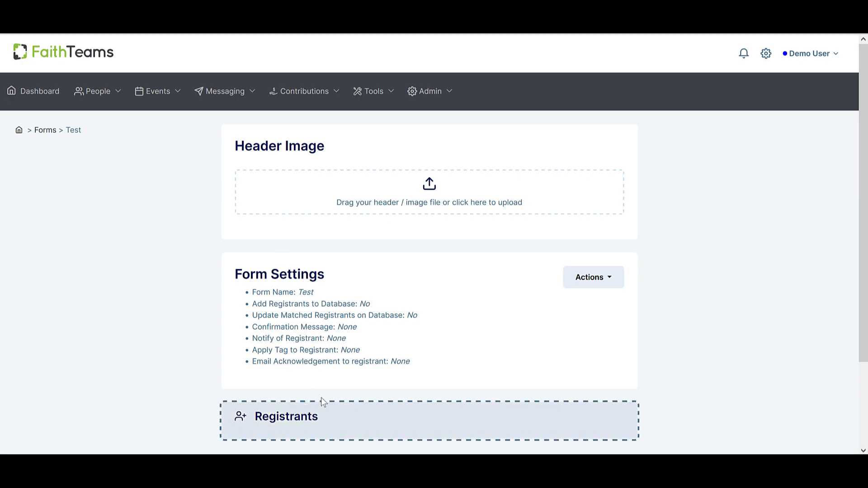
scroll(694, 311, "down", 1)
scroll(694, 313, "down", 2)
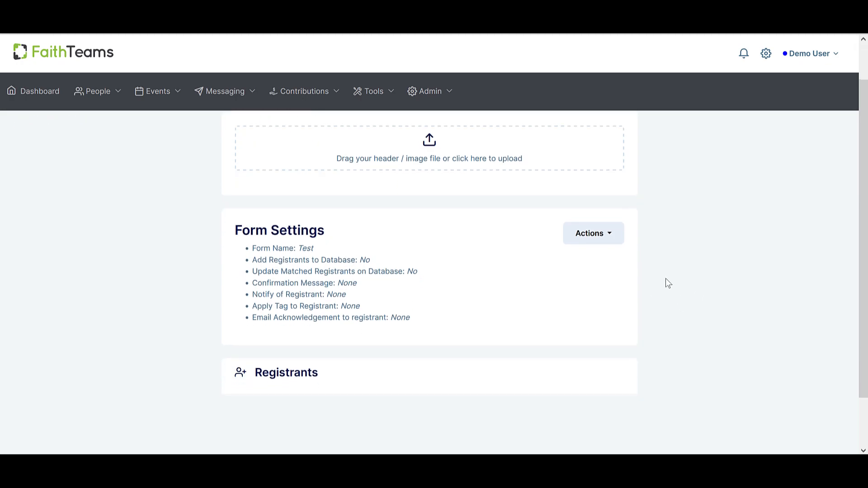
left_click(612, 242)
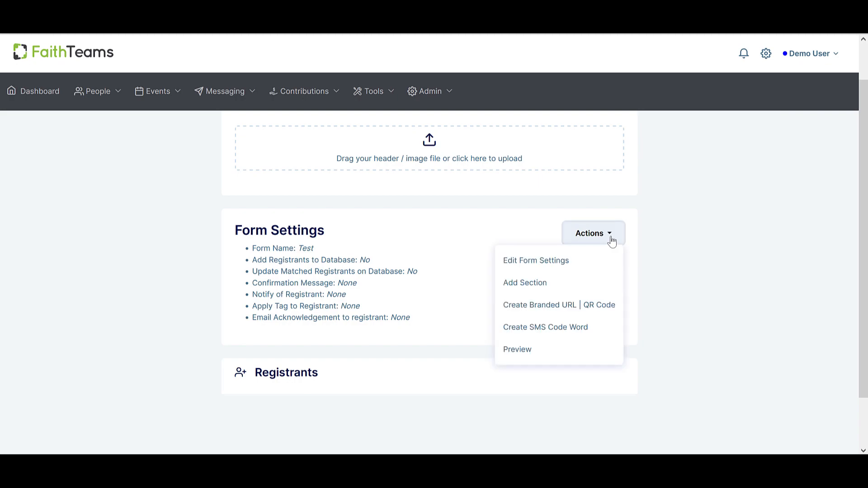
left_click(544, 284)
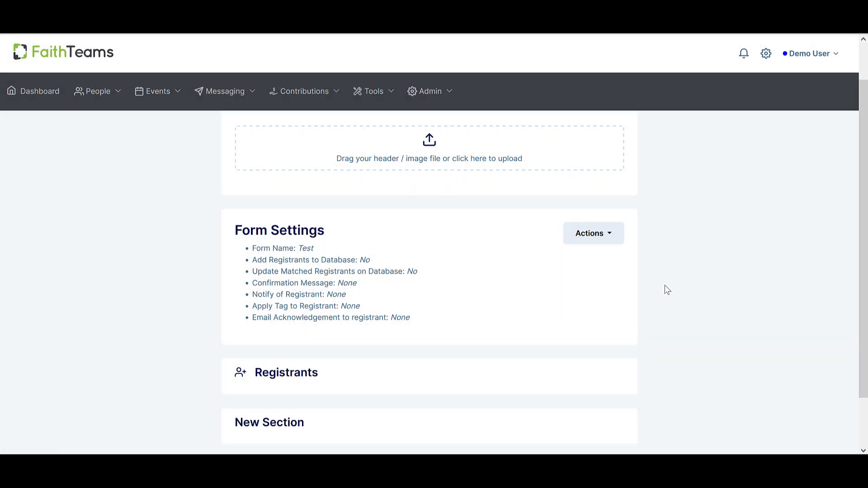
Open the new section and examine the form field templates on offer without adding a row.
scroll(664, 284, "down", 3)
left_click(294, 367)
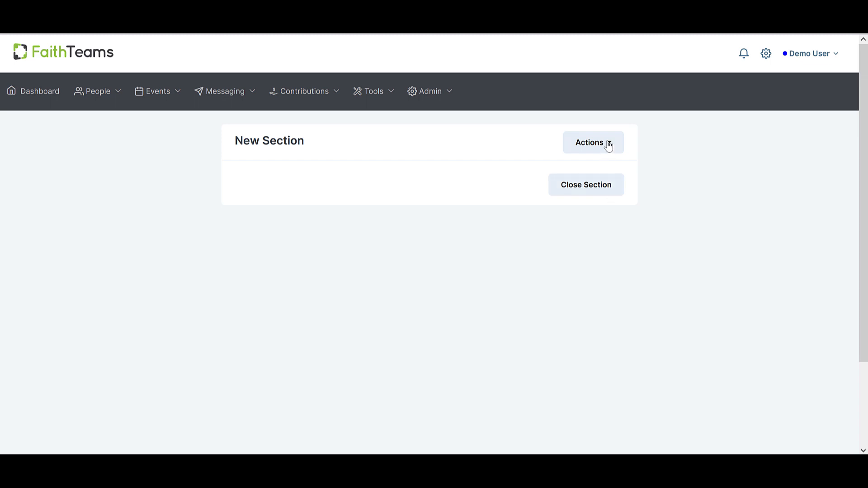
left_click(608, 143)
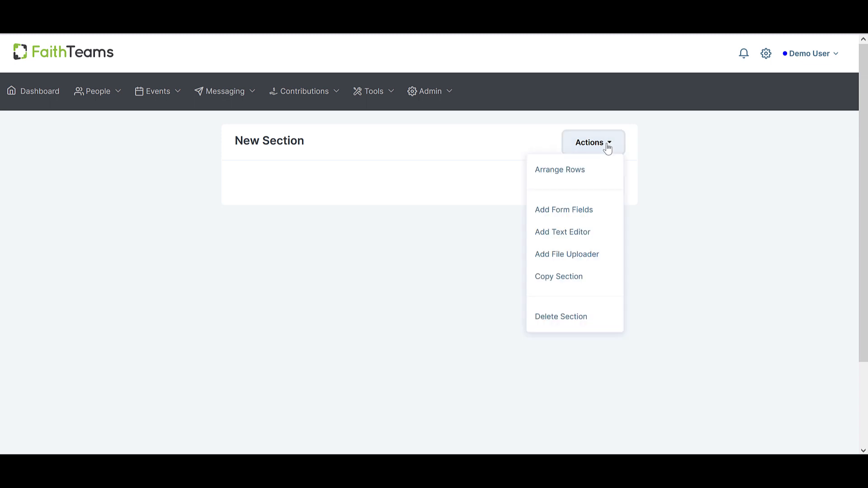
left_click(565, 210)
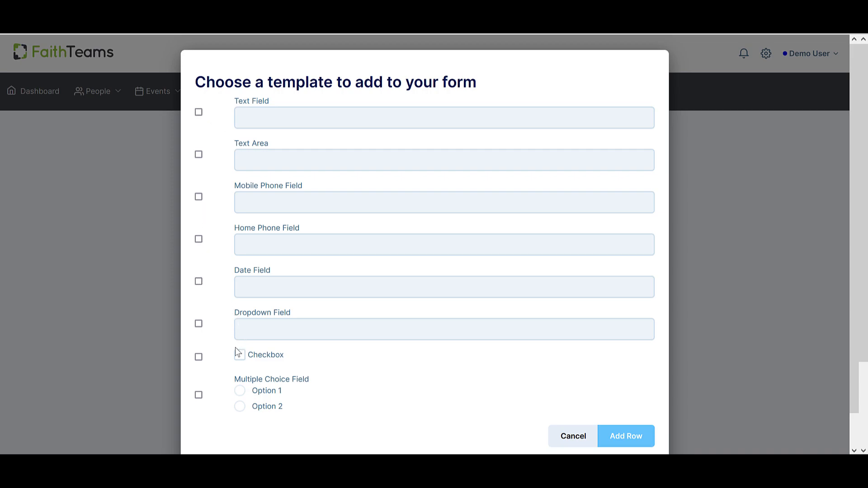
left_click(563, 435)
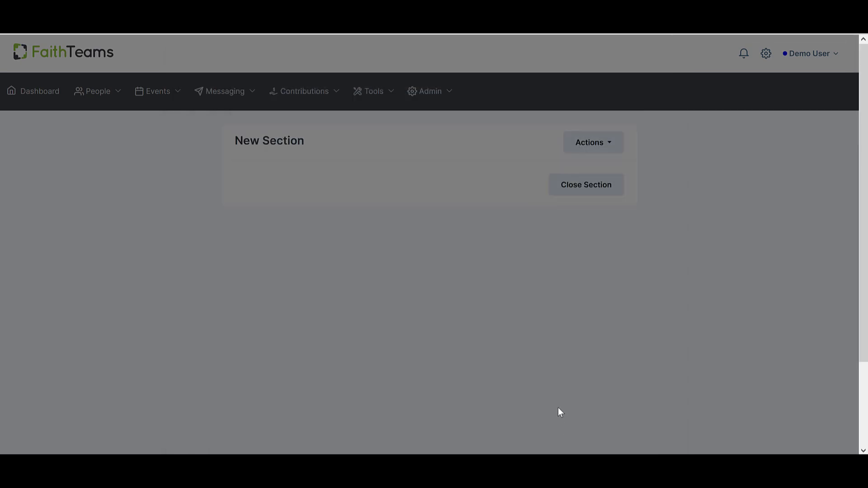
Review the actions available for the new section, close the section, and look over the form's panels.
left_click(593, 143)
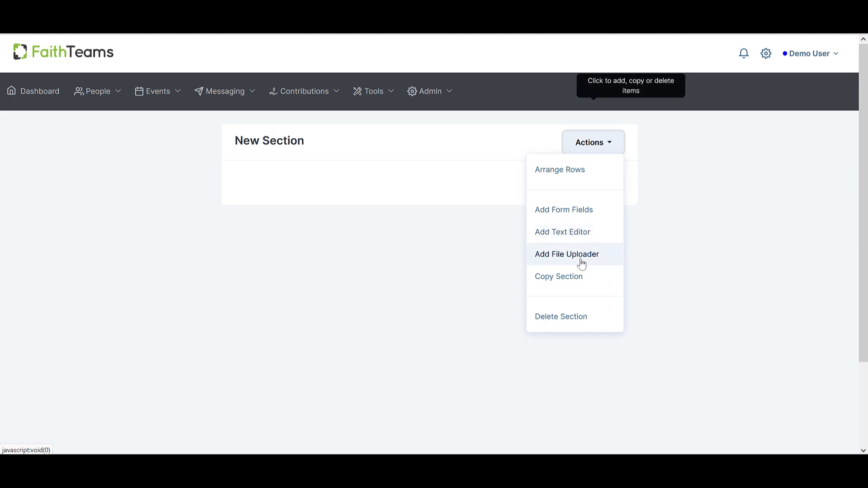
left_click(663, 256)
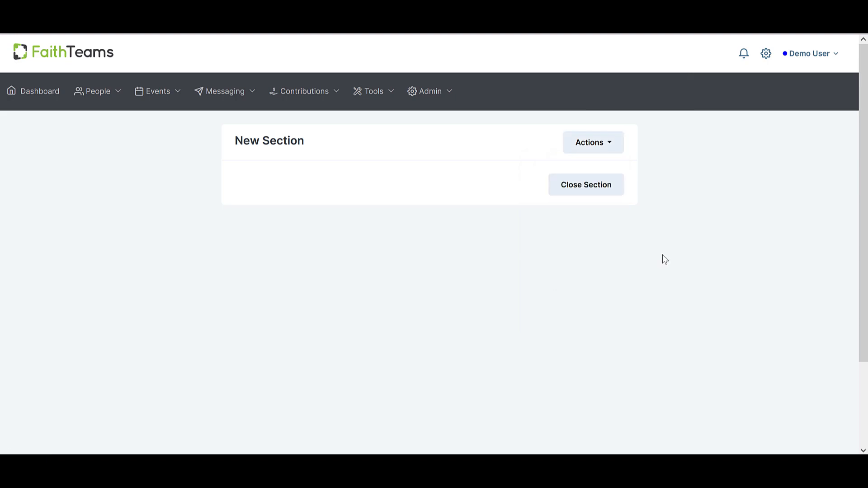
left_click(591, 196)
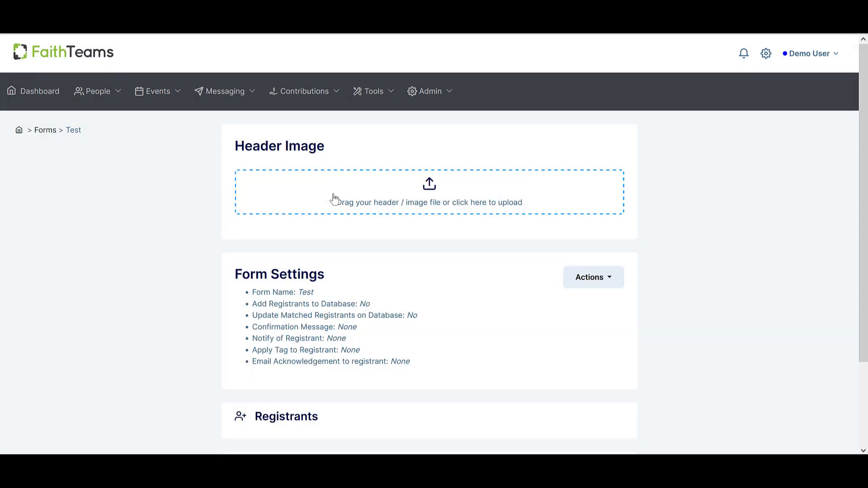
scroll(215, 219, "down", 2)
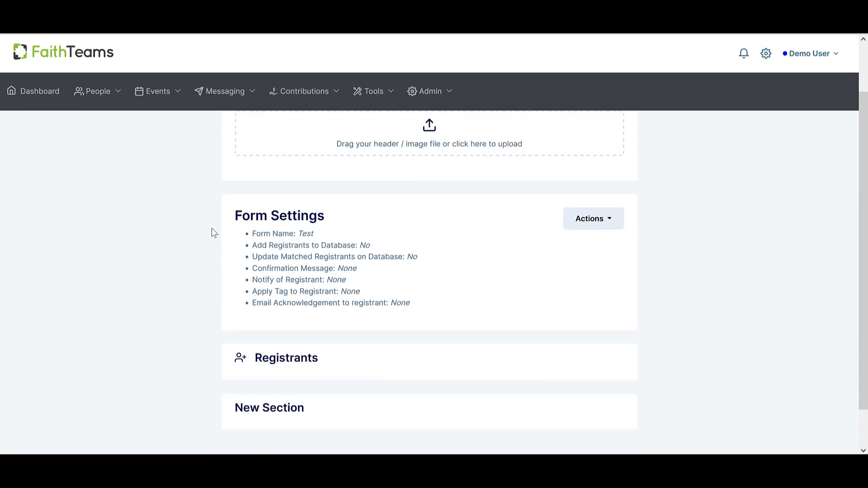
scroll(214, 233, "up", 1)
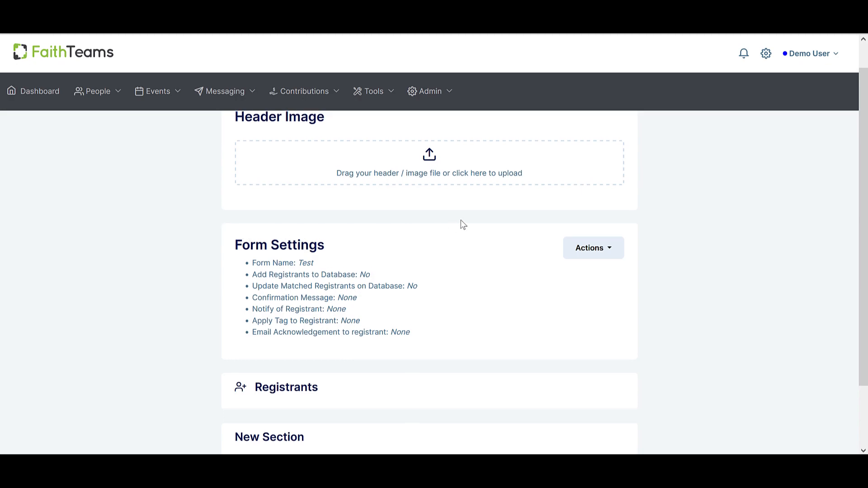
Create a branded URL and QR code for the form with the unique path testform.
left_click(611, 250)
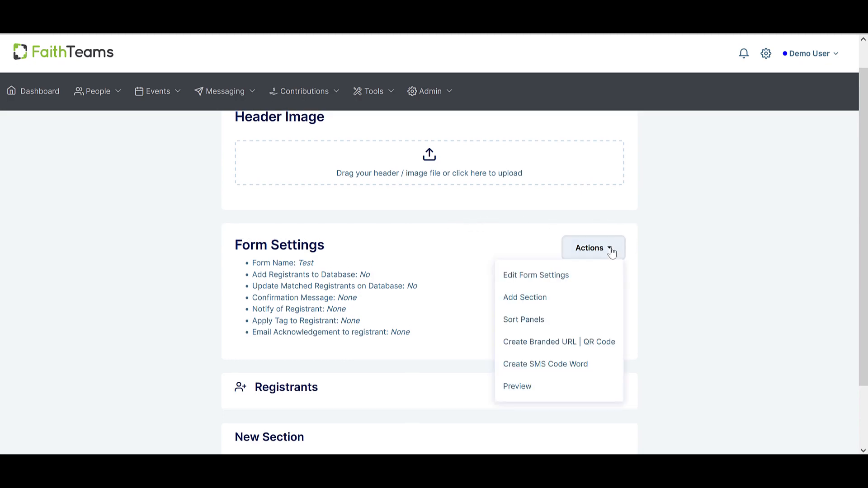
left_click(561, 344)
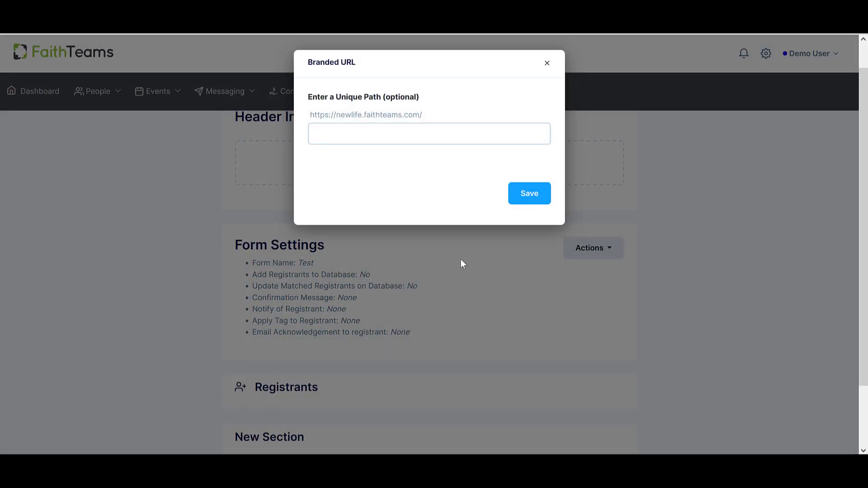
left_click(400, 134)
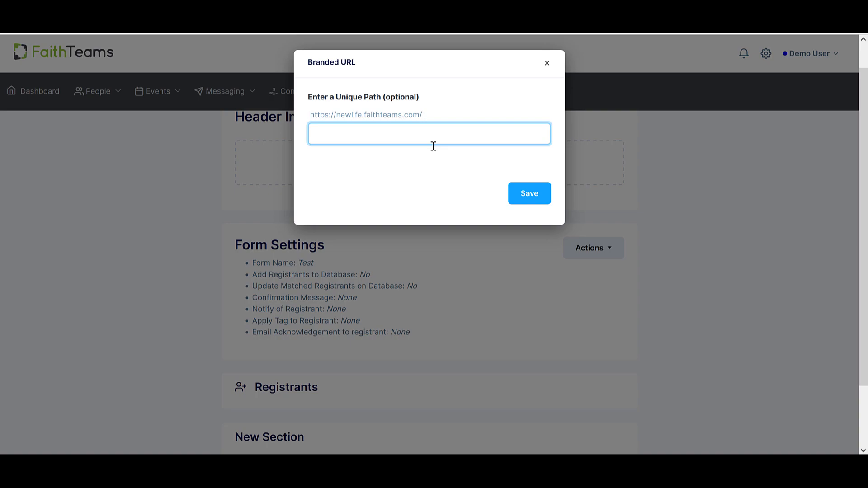
type("teest")
key("BackSpace")
key("BackSpace")
key("BackSpace")
type("stform")
left_click(530, 195)
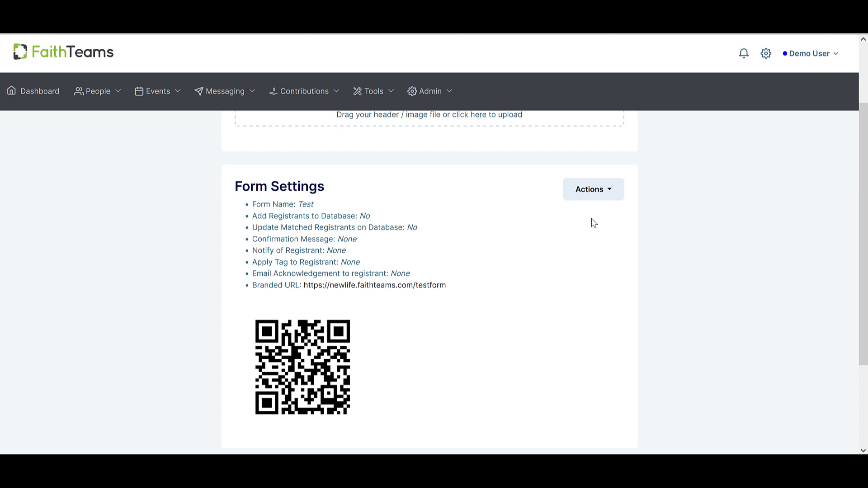
Look at the SMS code word options for the form and leave them without creating a code word.
left_click(611, 195)
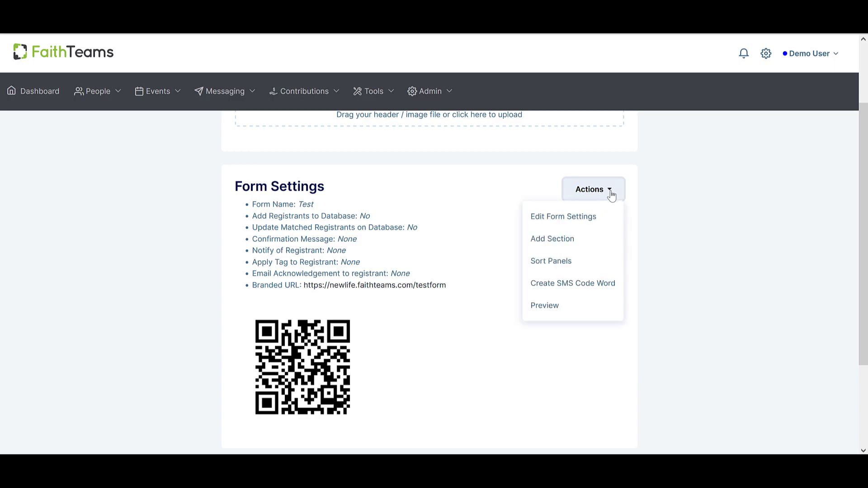
left_click(567, 286)
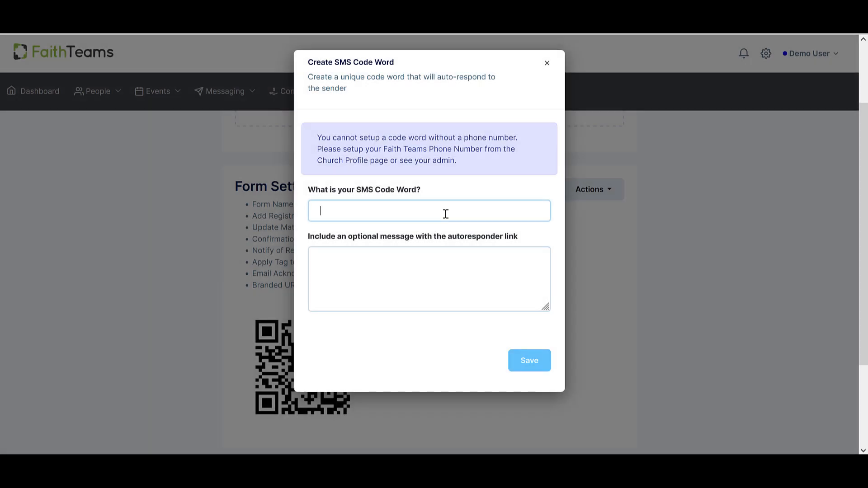
left_click(546, 64)
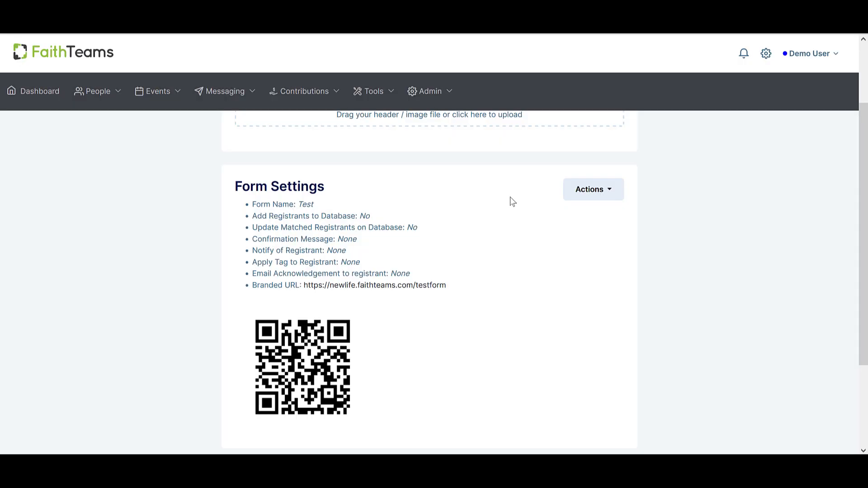
Go to the list of public forms and open the Student Camp form.
scroll(509, 195, "up", 2)
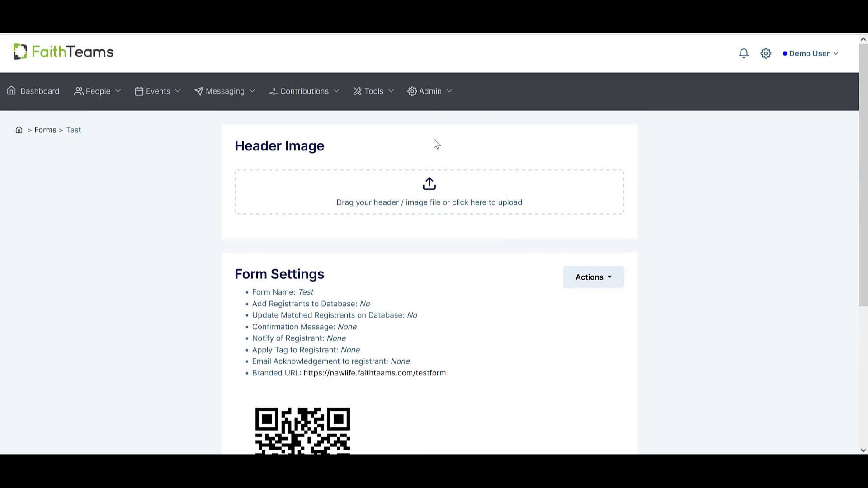
left_click(387, 94)
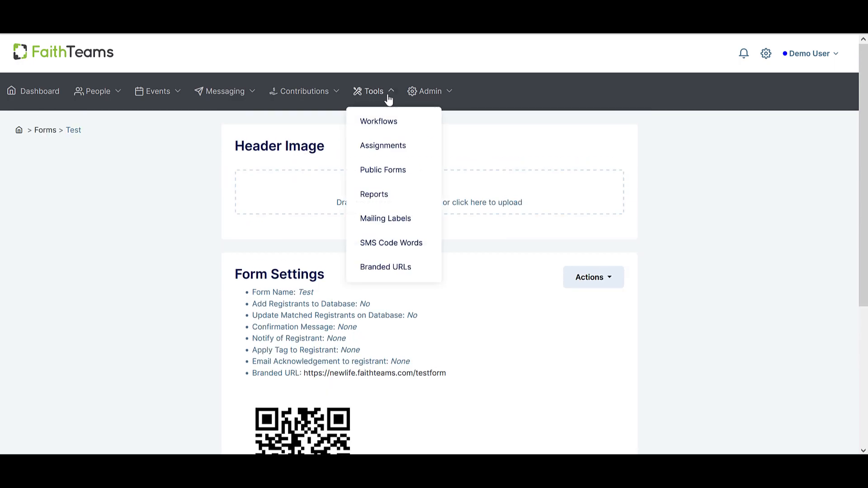
left_click(398, 174)
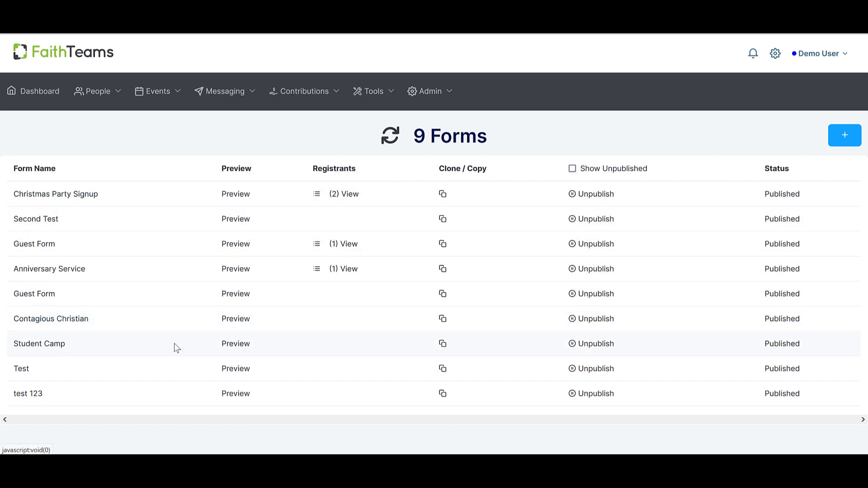
left_click(57, 344)
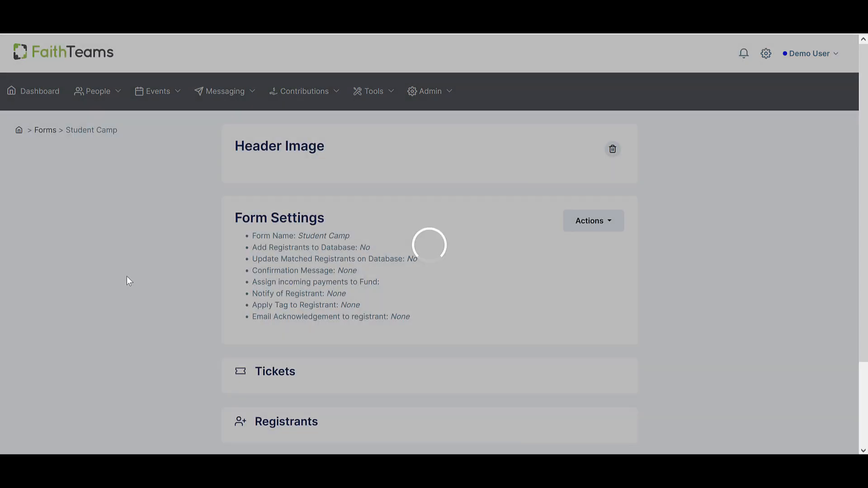
In the form's Tickets section, set the Admission ticket's cost to $25.00 and its inventory to 12.
scroll(339, 212, "down", 4)
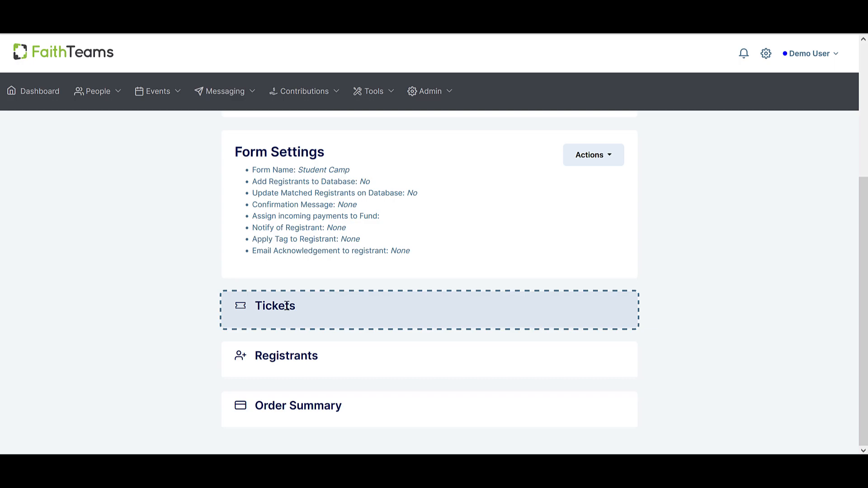
left_click(286, 306)
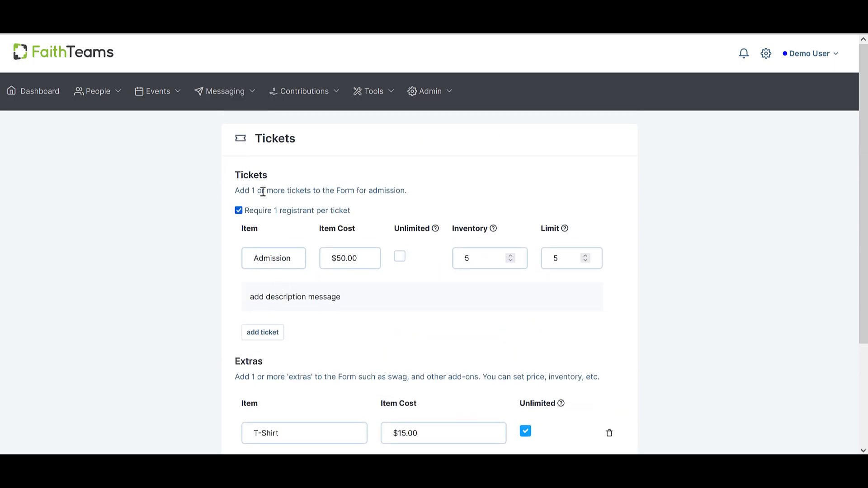
left_click(294, 258)
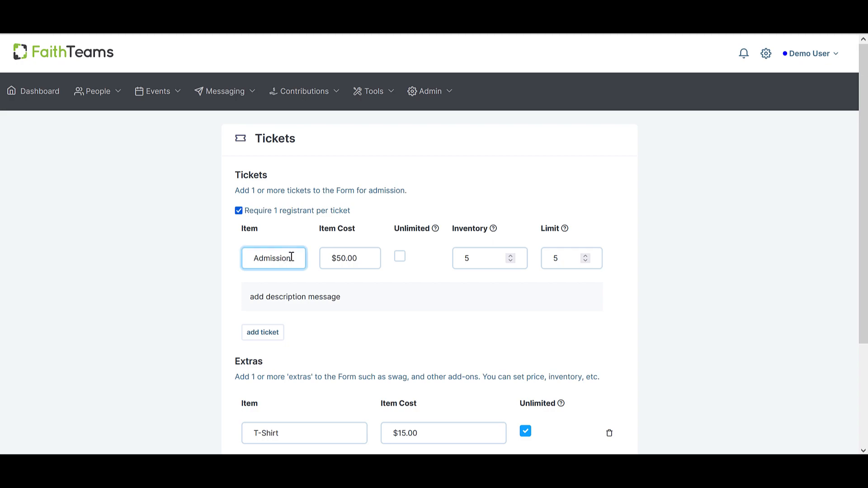
left_click_drag(358, 257, 321, 257)
type("25")
key("Tab")
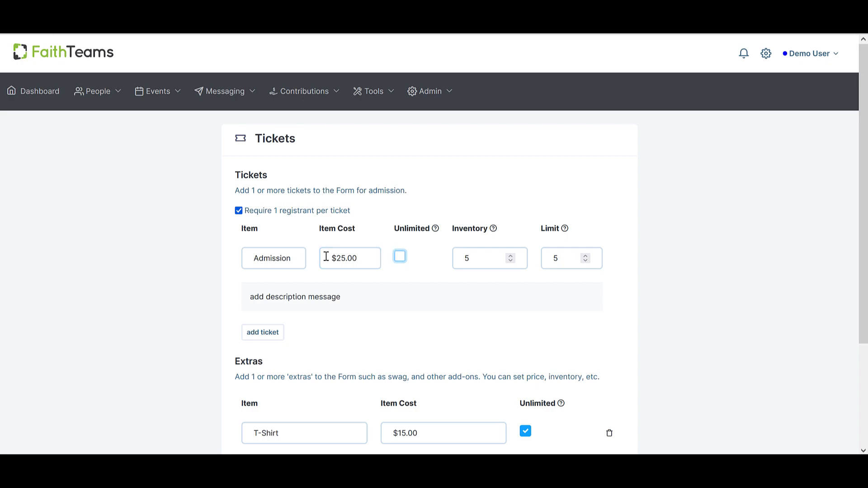
left_click(511, 261)
left_click(511, 261)
left_click(510, 261)
left_click(510, 262)
left_click(512, 255)
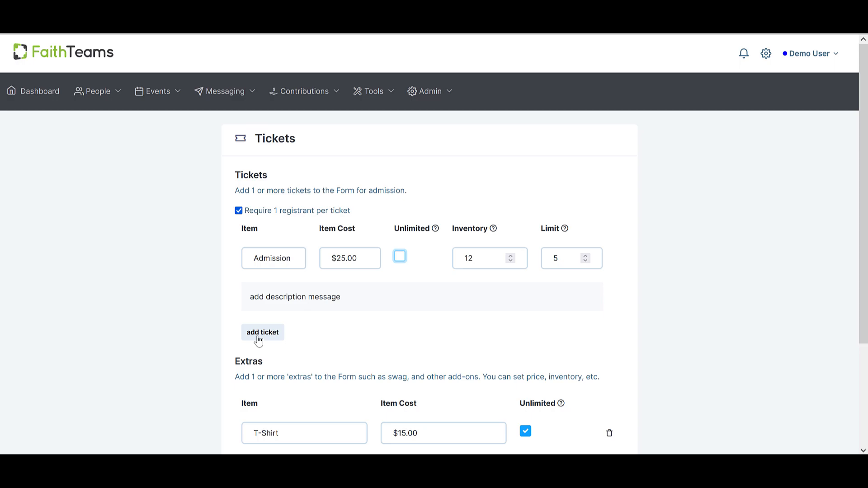
Look over the T-Shirt extra and its options, and close the Tickets section.
scroll(264, 338, "down", 2)
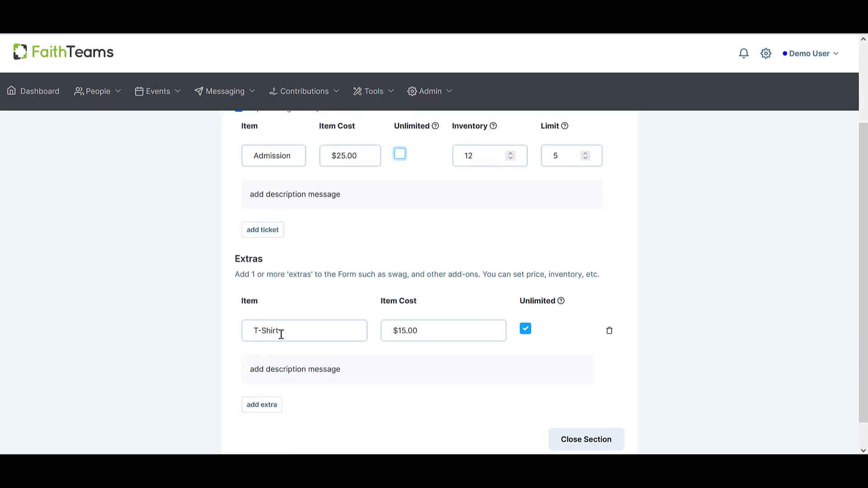
scroll(375, 339, "down", 1)
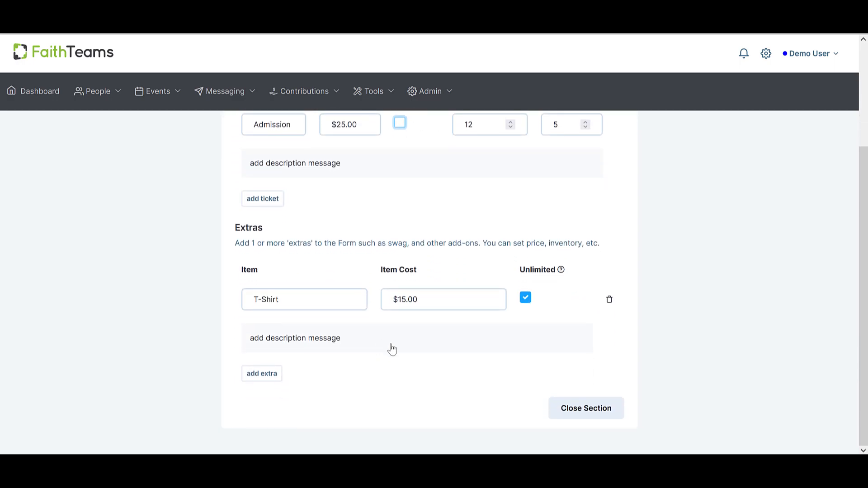
left_click(592, 407)
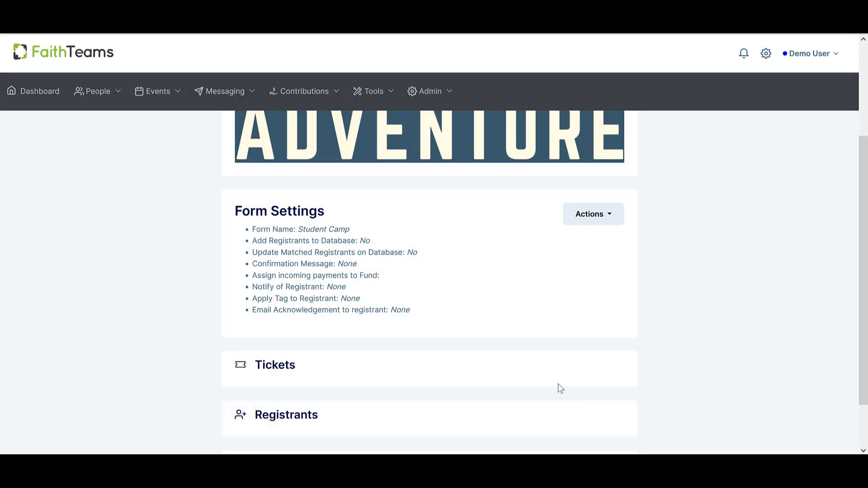
Bring up the actions available for the Student Camp form, including its preview.
scroll(457, 332, "down", 1)
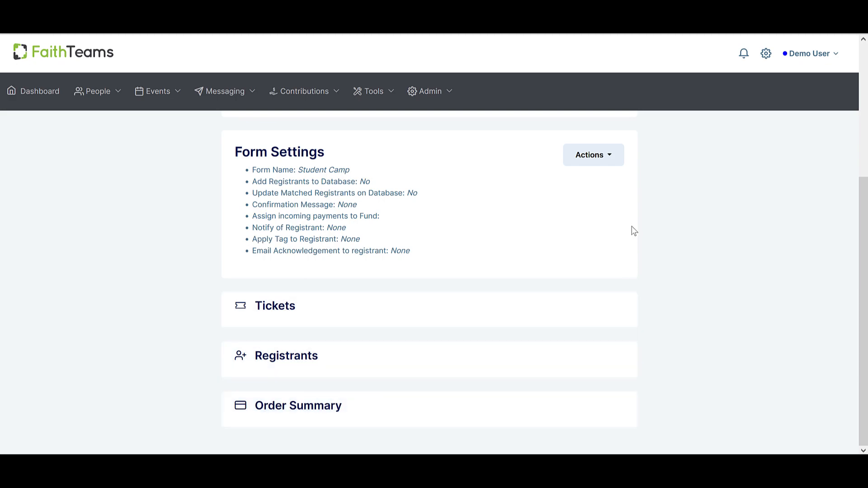
left_click(607, 162)
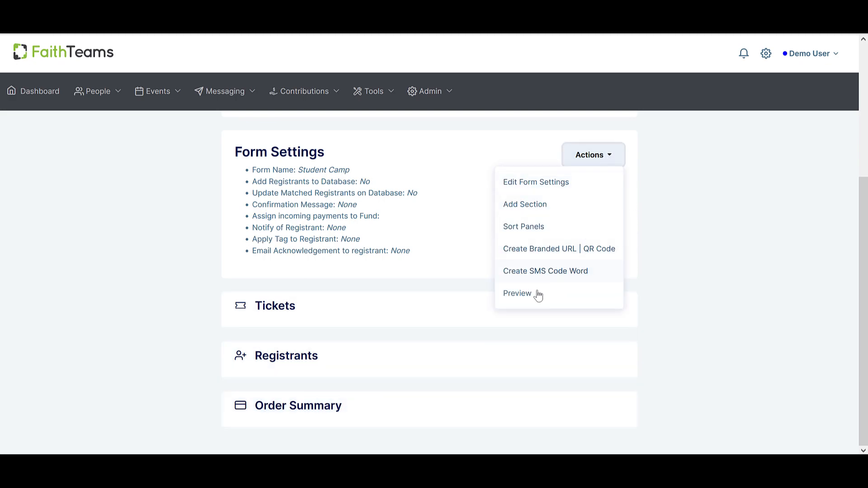